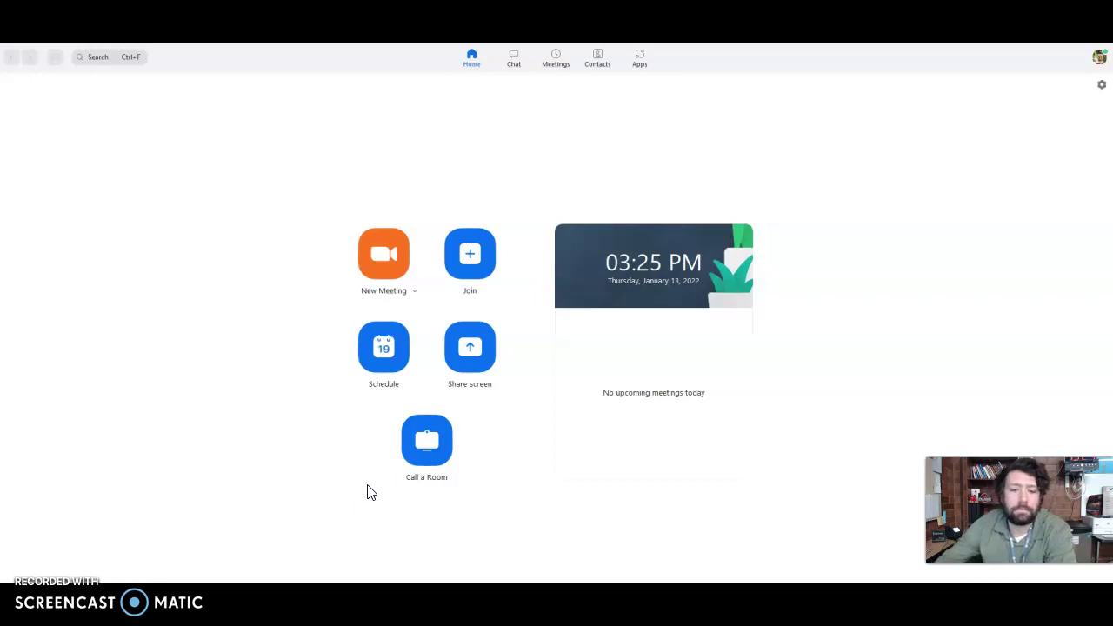
# Step: Open the Schedule Meeting form for a new meeting
pyautogui.click(388, 350)
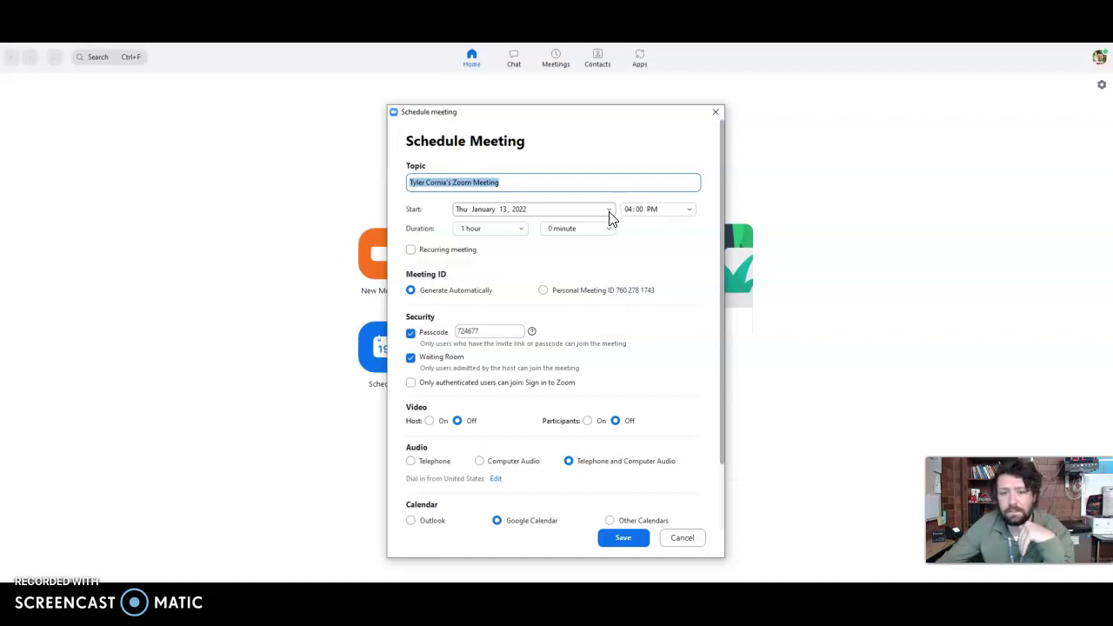
pyautogui.write('Com')
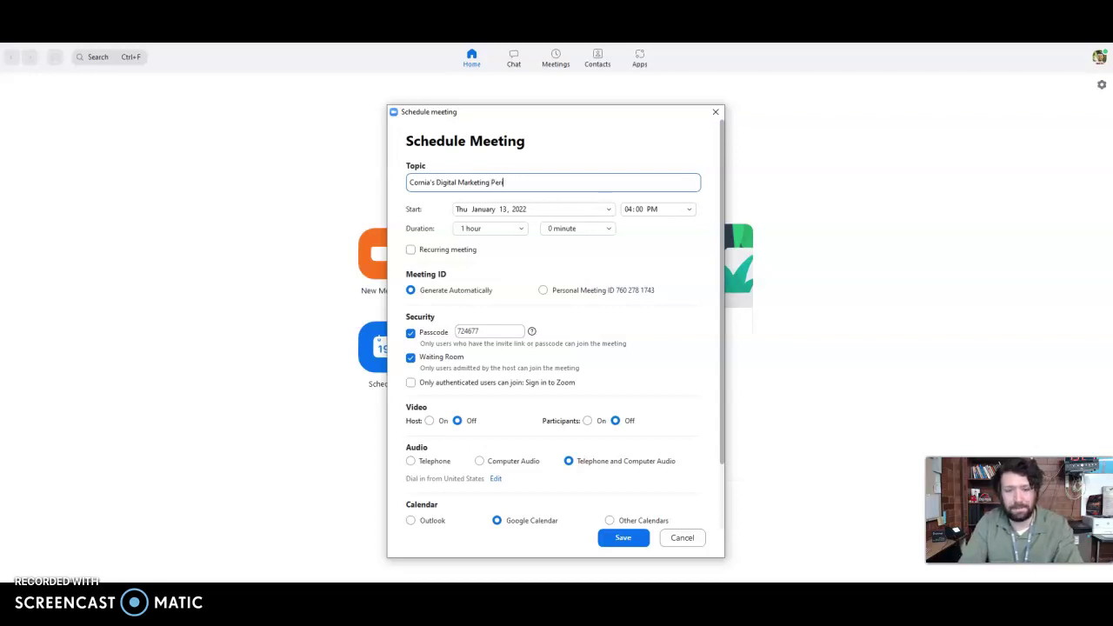
pyautogui.write('1')
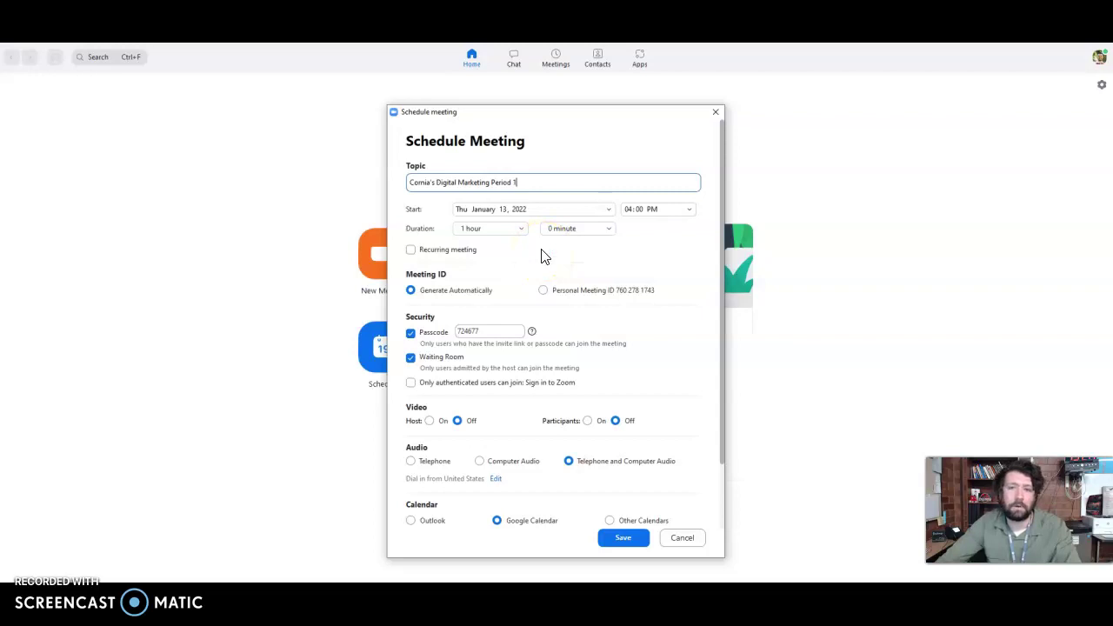
# Step: Clear the default topic and begin typing the host's surname as the new title
pyautogui.moveTo(531, 181); pyautogui.dragTo(405, 187)
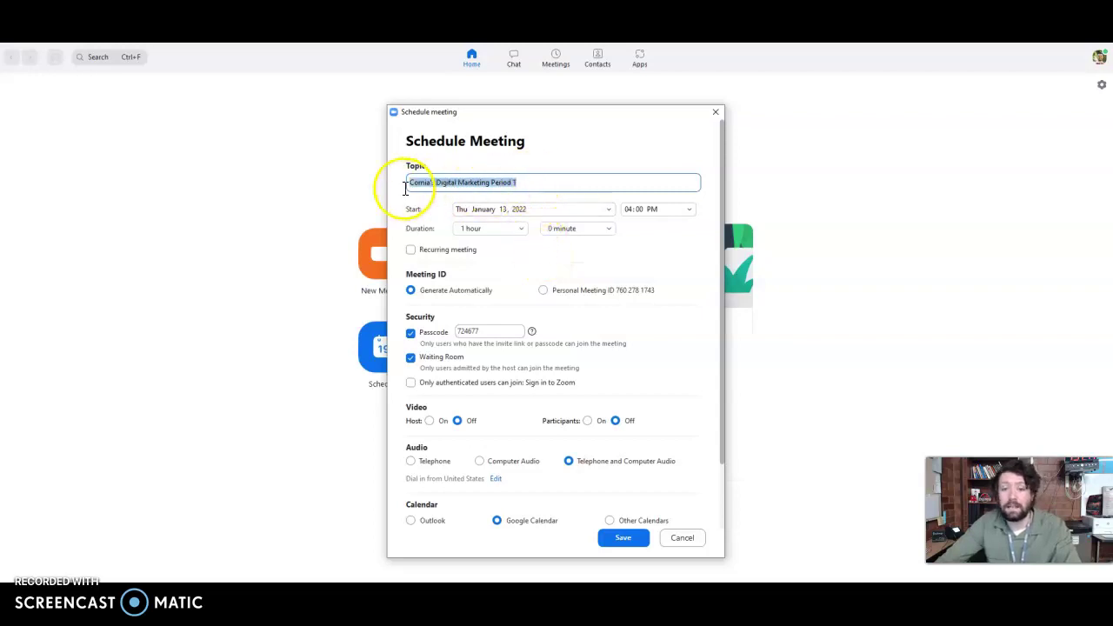
pyautogui.press('BackSpace')
pyautogui.write('C')
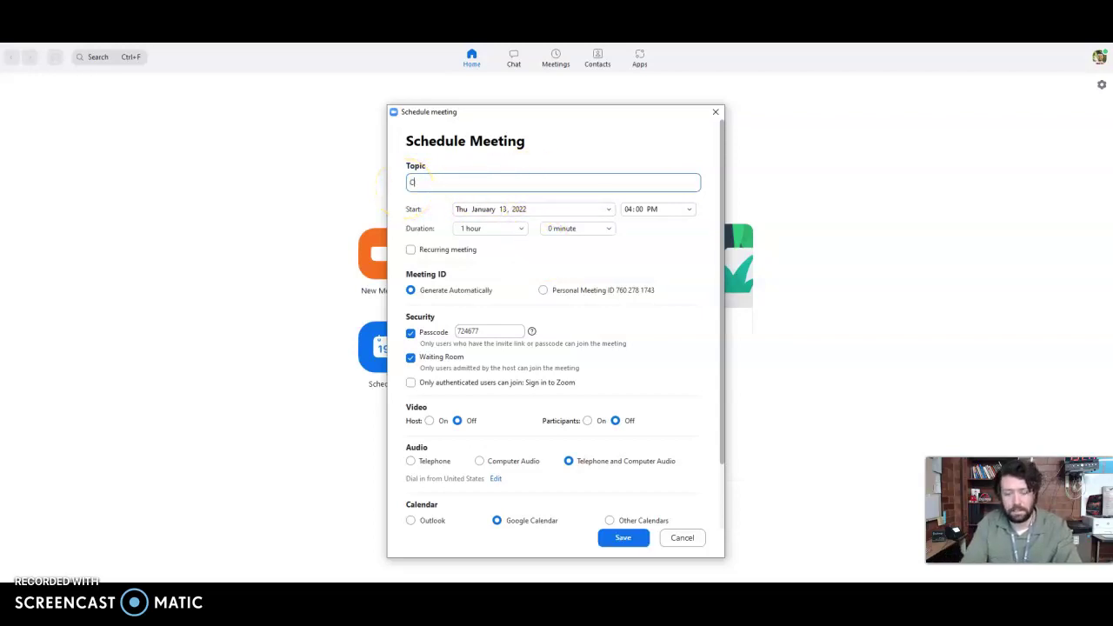
pyautogui.write('omia')
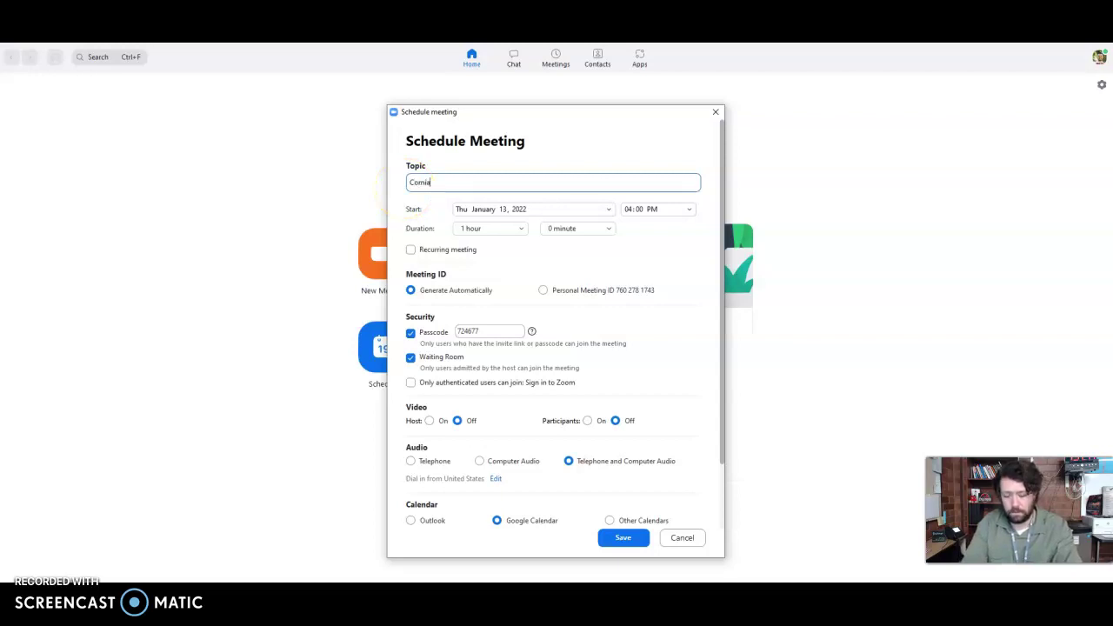
pyautogui.write("'s Zoom Link")
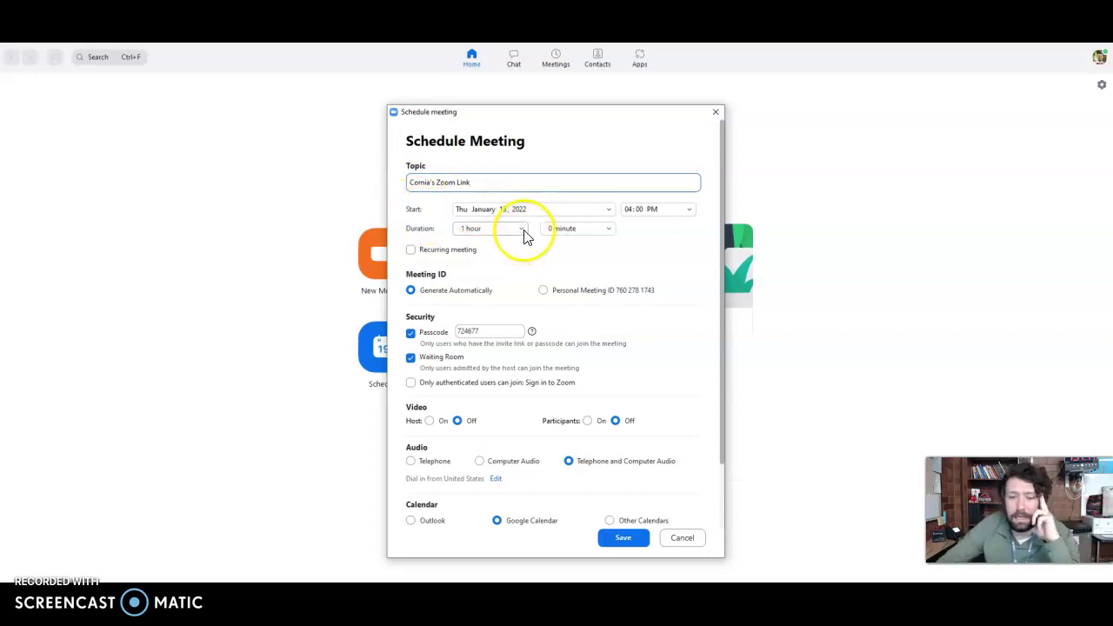
# Step: Set the meeting start to January 19, 2022 at 07:30 AM
pyautogui.click(608, 209)
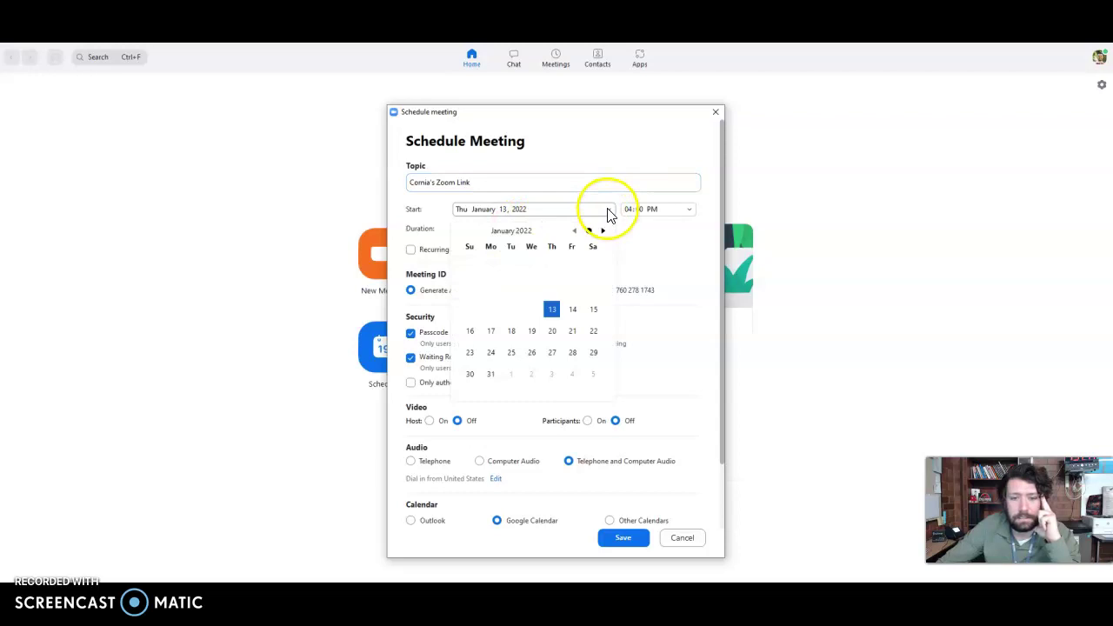
pyautogui.click(531, 331)
pyautogui.click(523, 229)
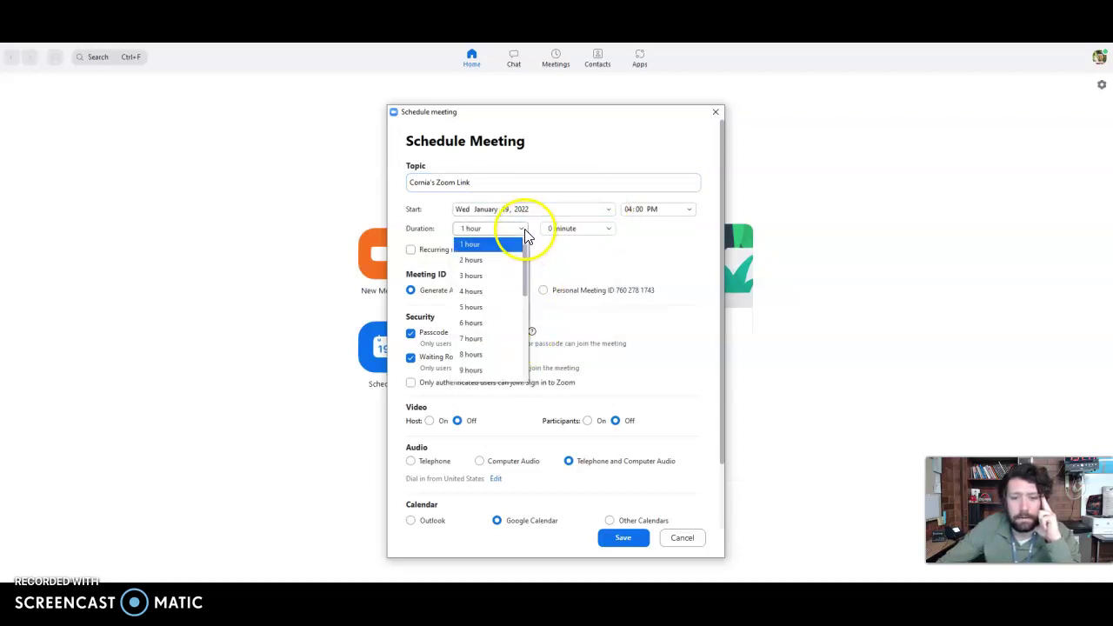
pyautogui.click(685, 213)
pyautogui.click(690, 210)
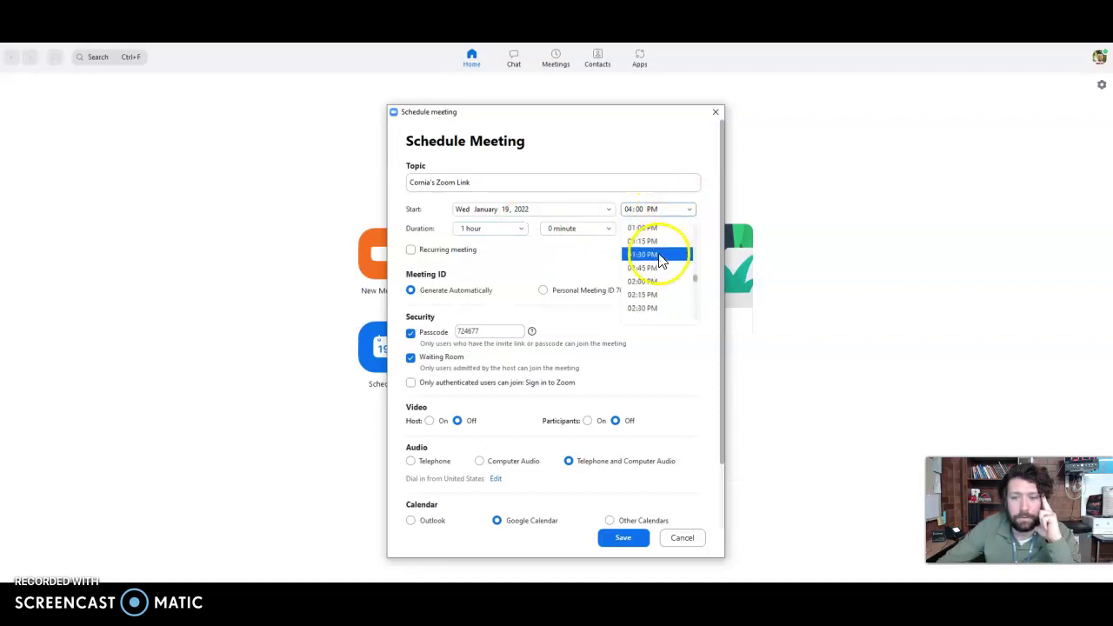
pyautogui.scroll(7, 658, 274)
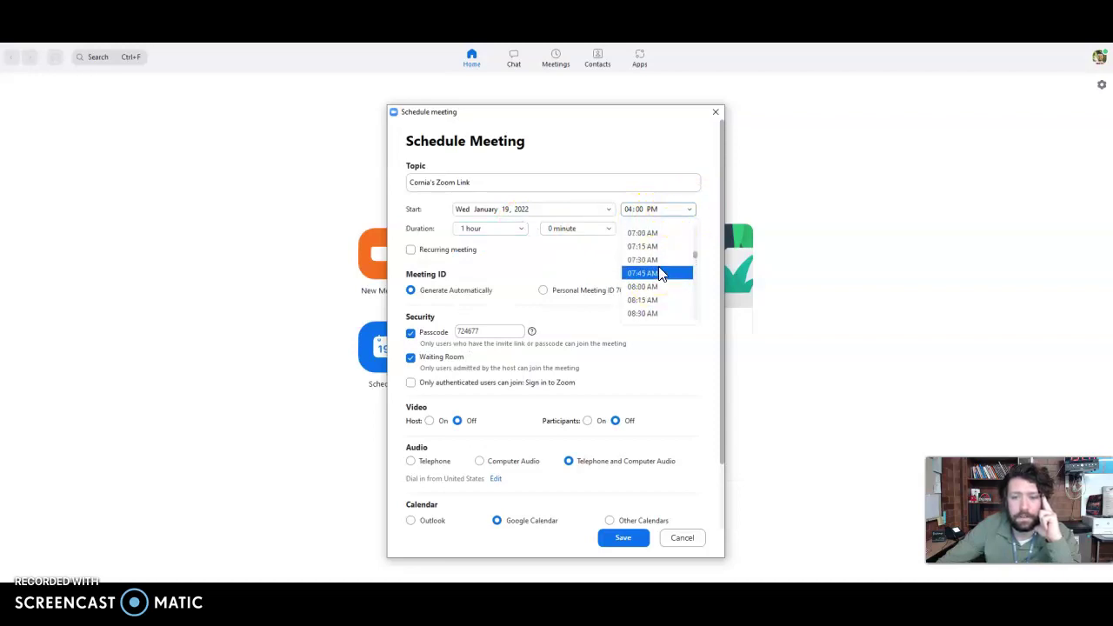
pyautogui.click(653, 262)
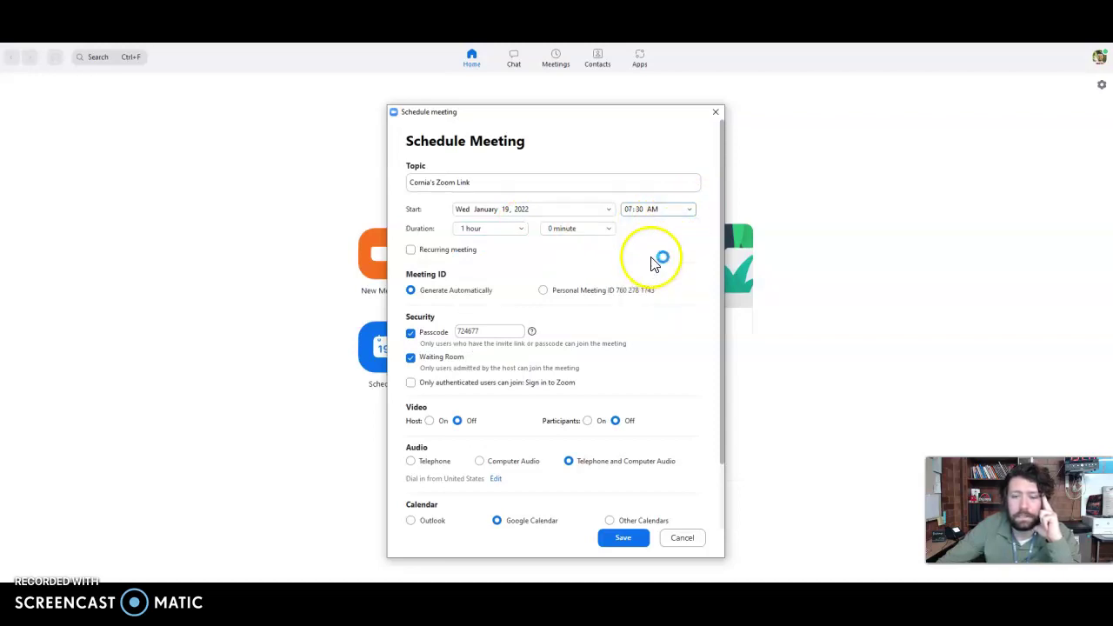
# Step: Set the duration to 8 hours 30 minutes and make the meeting recurring
pyautogui.click(522, 233)
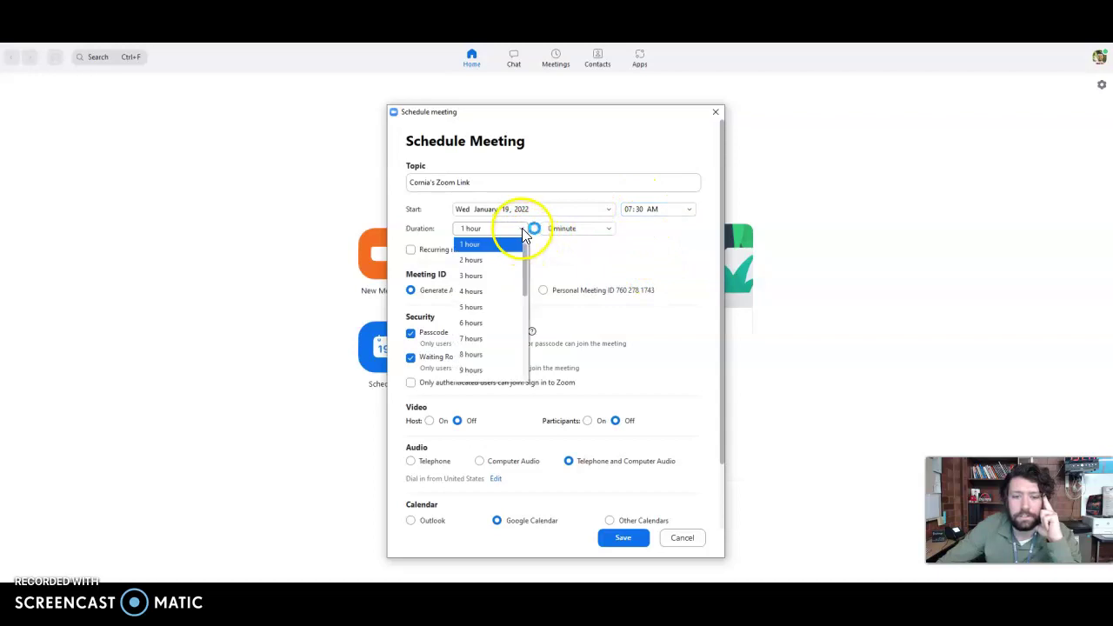
pyautogui.click(474, 368)
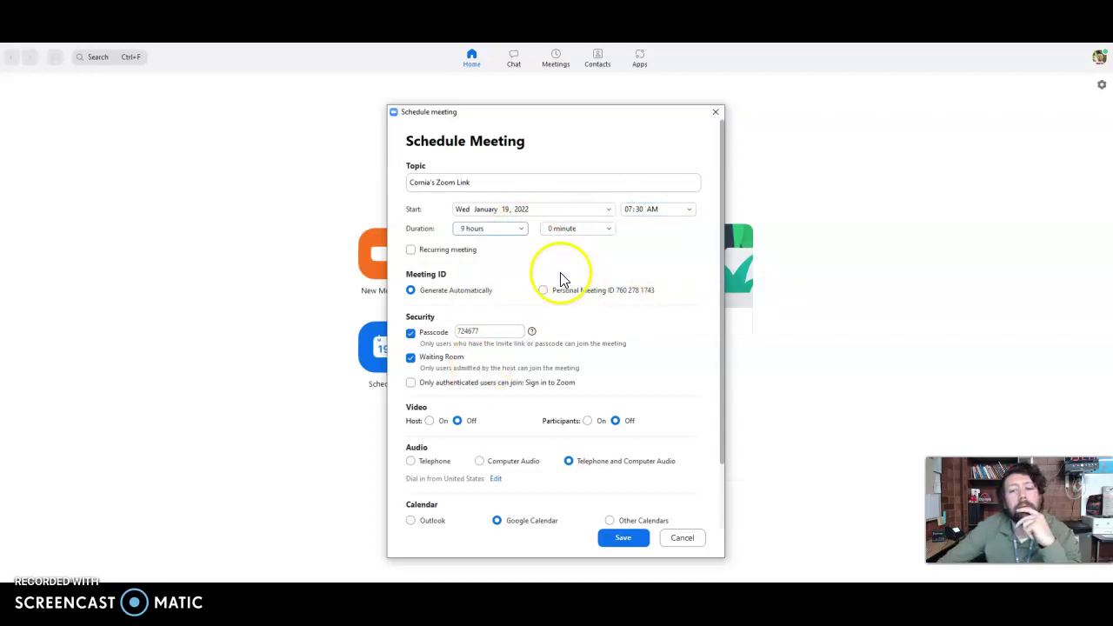
pyautogui.click(521, 229)
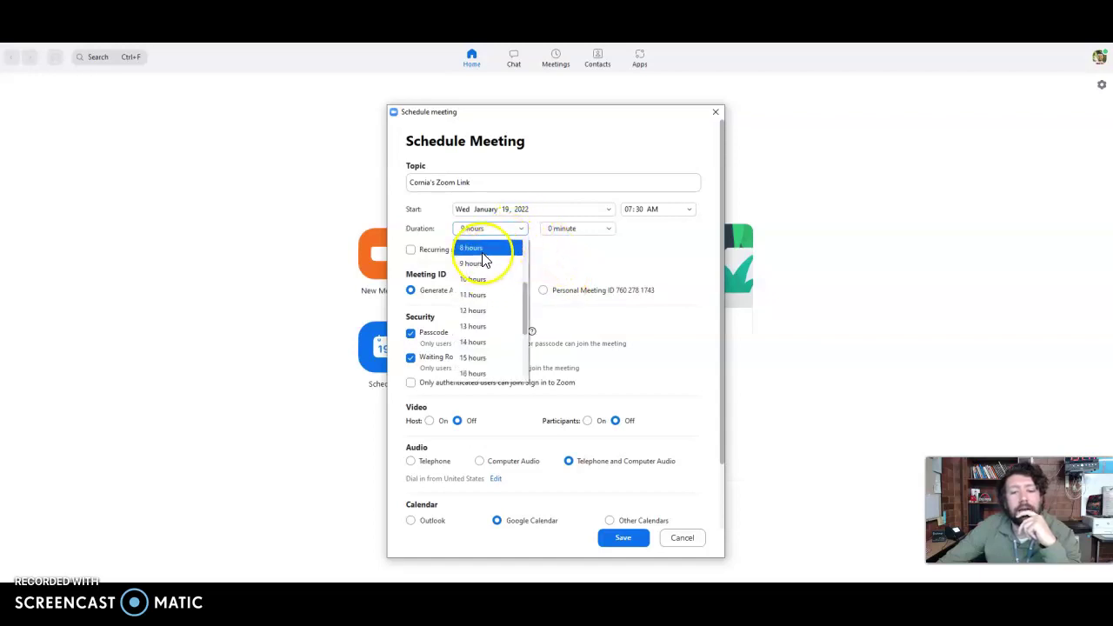
pyautogui.click(483, 249)
pyautogui.click(578, 231)
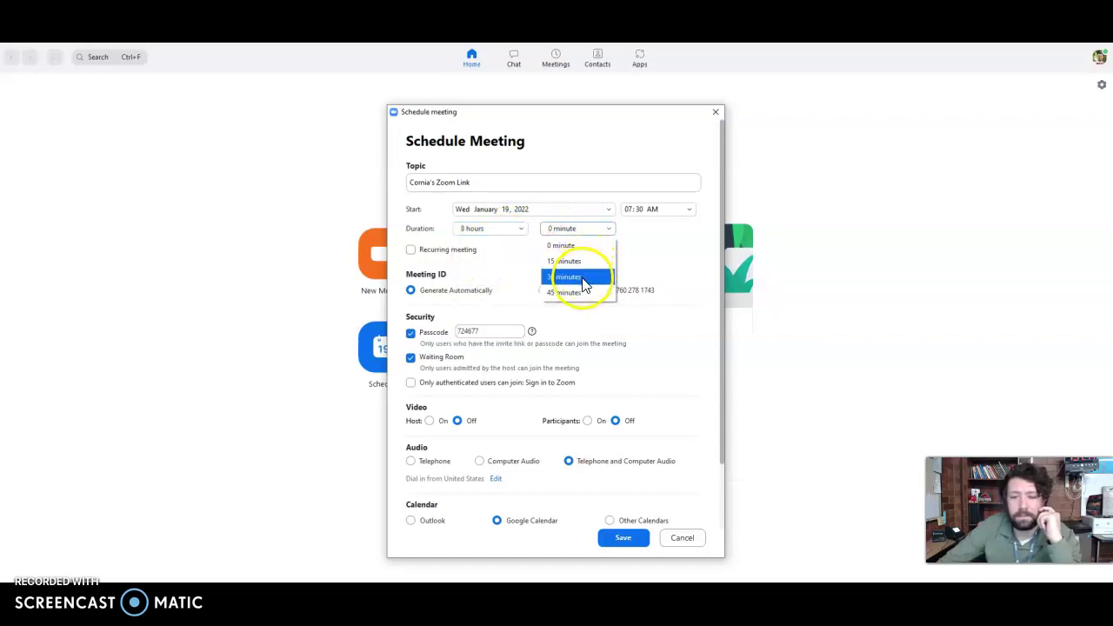
pyautogui.click(576, 277)
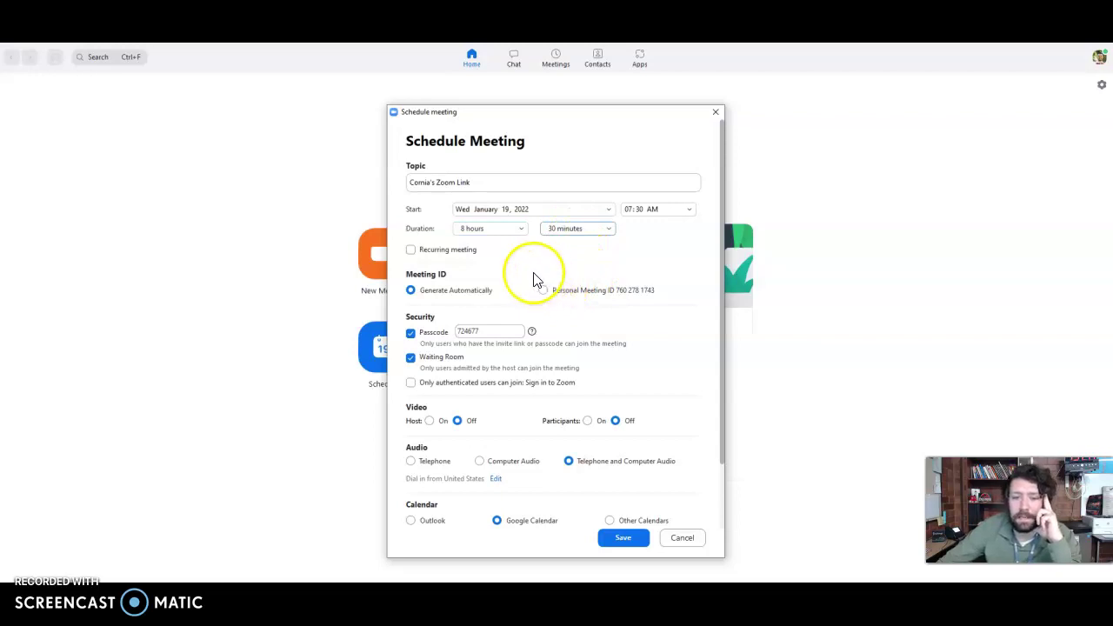
pyautogui.click(411, 250)
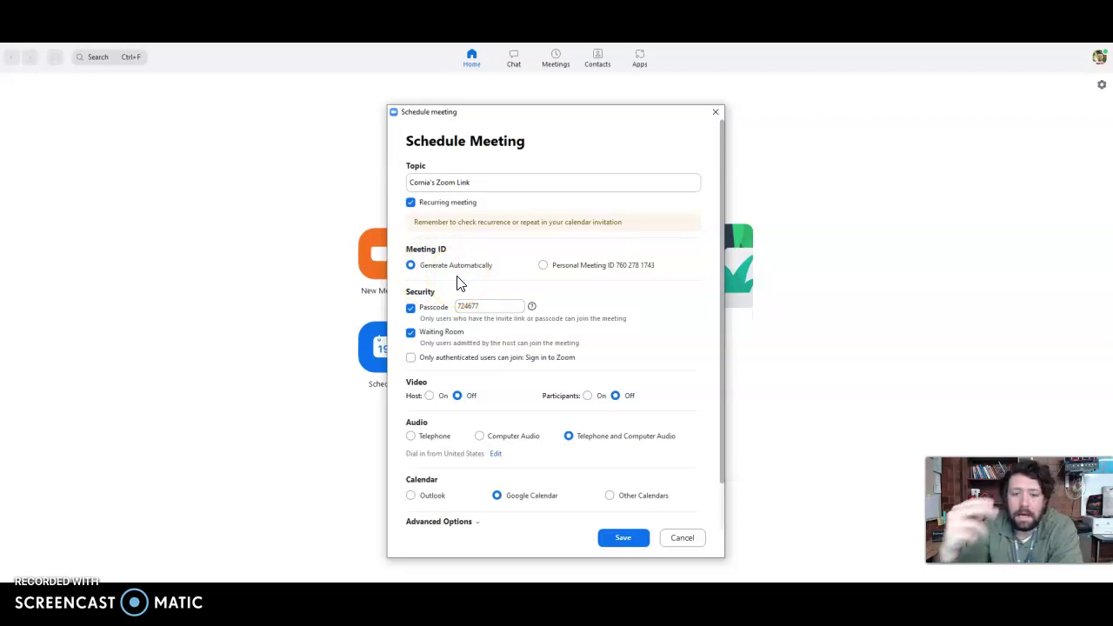
# Step: Use the Personal Meeting ID for the meeting instead of a generated one
pyautogui.click(543, 266)
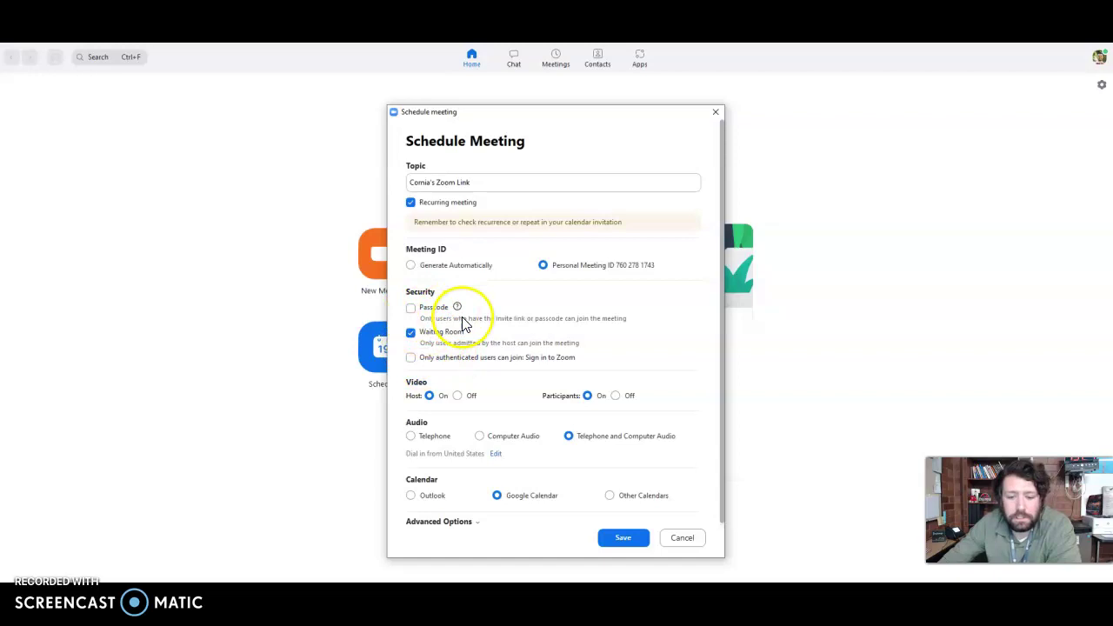
pyautogui.scroll(-1, 445, 381)
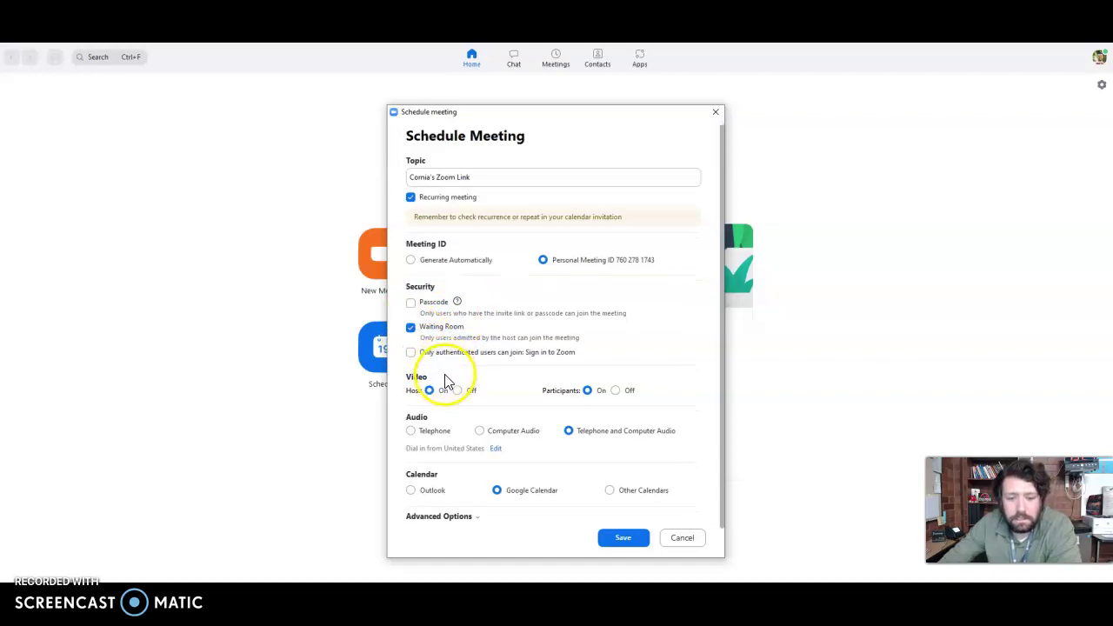
# Step: Expand Advanced Options, review them, and save the scheduled meeting
pyautogui.click(471, 522)
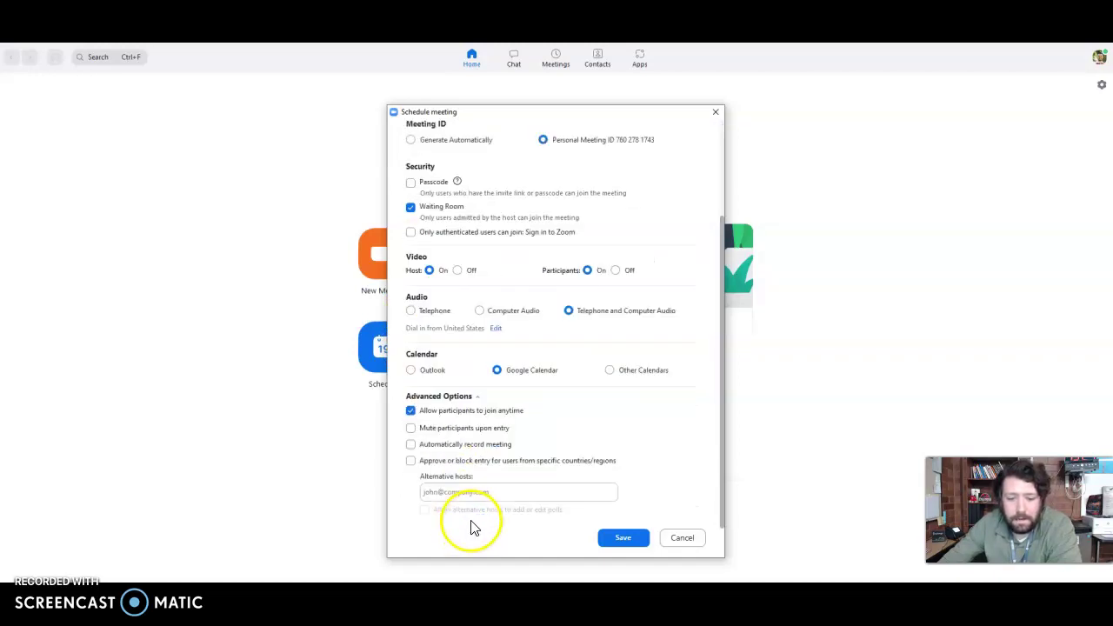
pyautogui.click(623, 541)
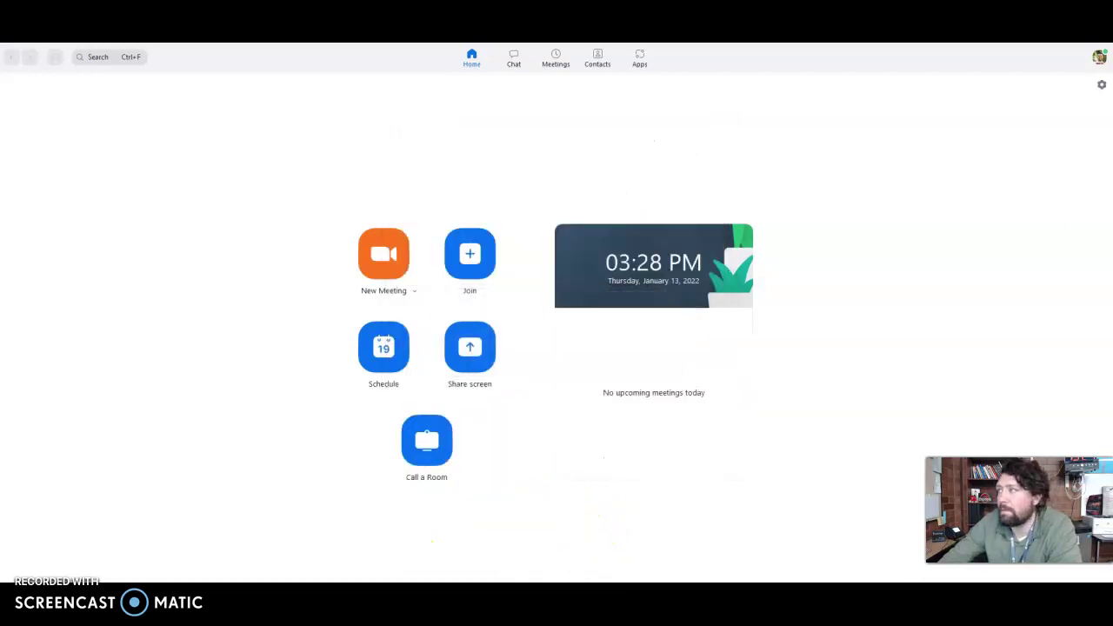
# Step: Maximize the Google Calendar draft event and inspect the Zoom join link in its description
pyautogui.moveTo(566, 82); pyautogui.dragTo(522, 44)
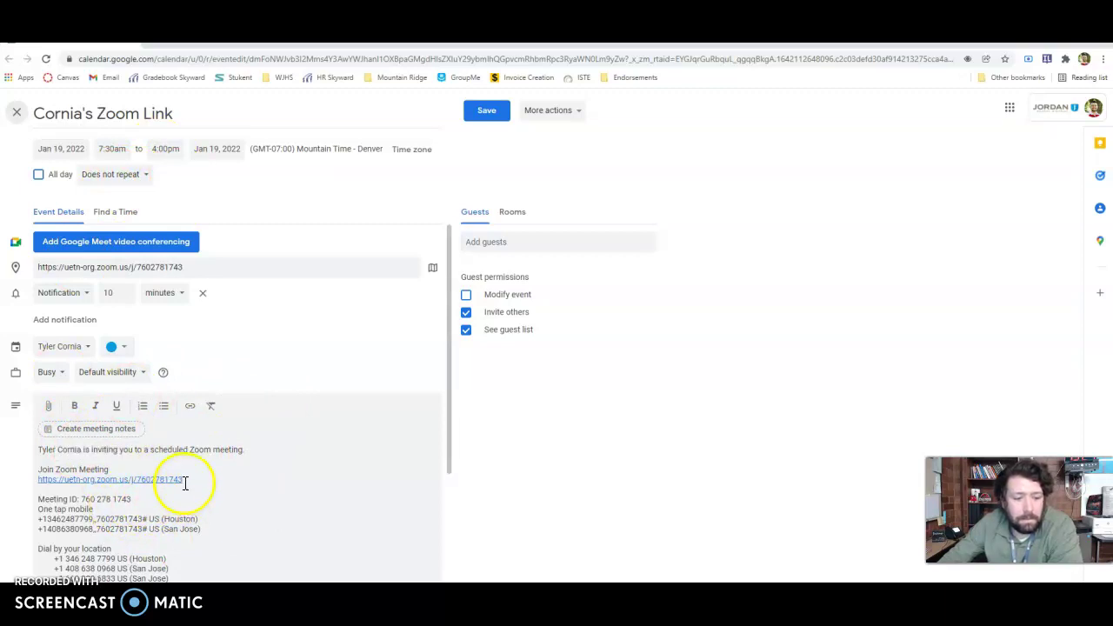
pyautogui.moveTo(185, 484); pyautogui.dragTo(40, 479)
pyautogui.click(229, 484)
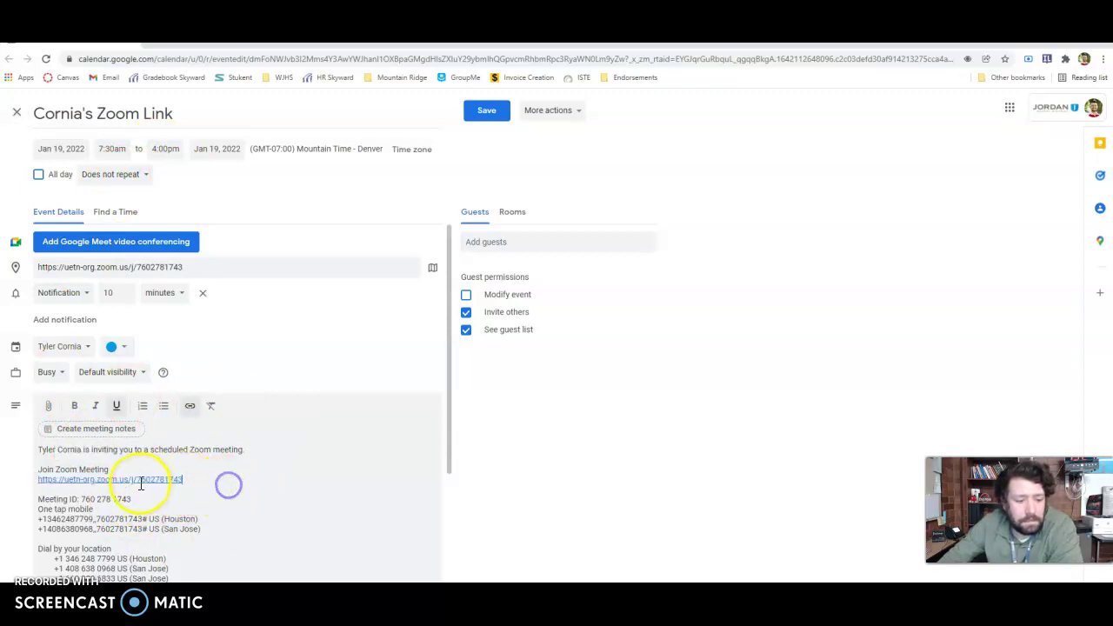
pyautogui.moveTo(138, 479); pyautogui.dragTo(184, 480)
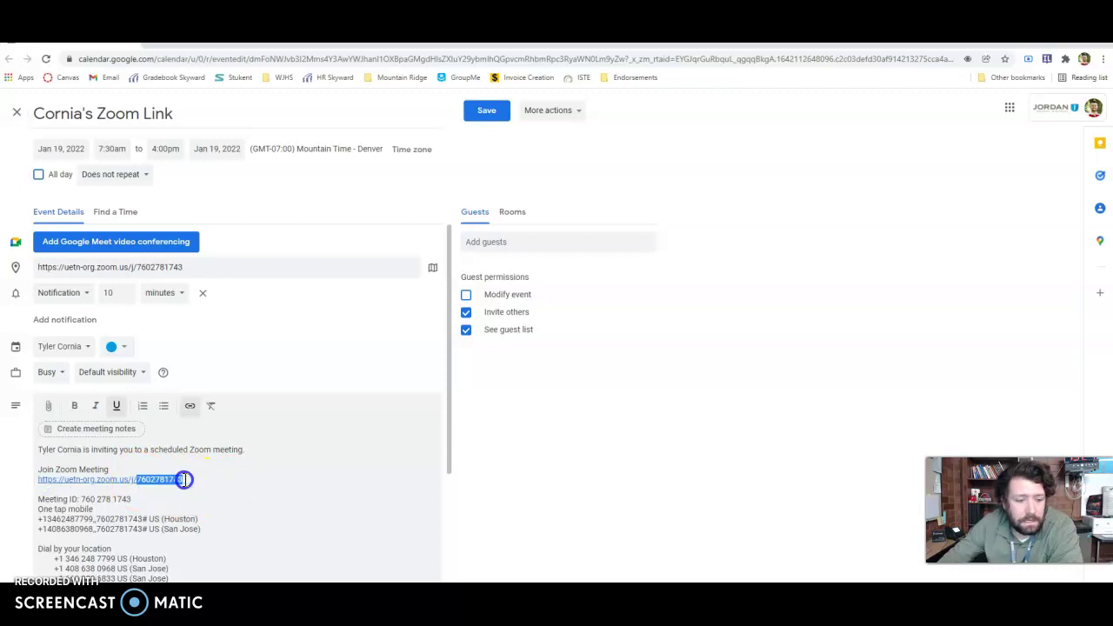
pyautogui.click(193, 479)
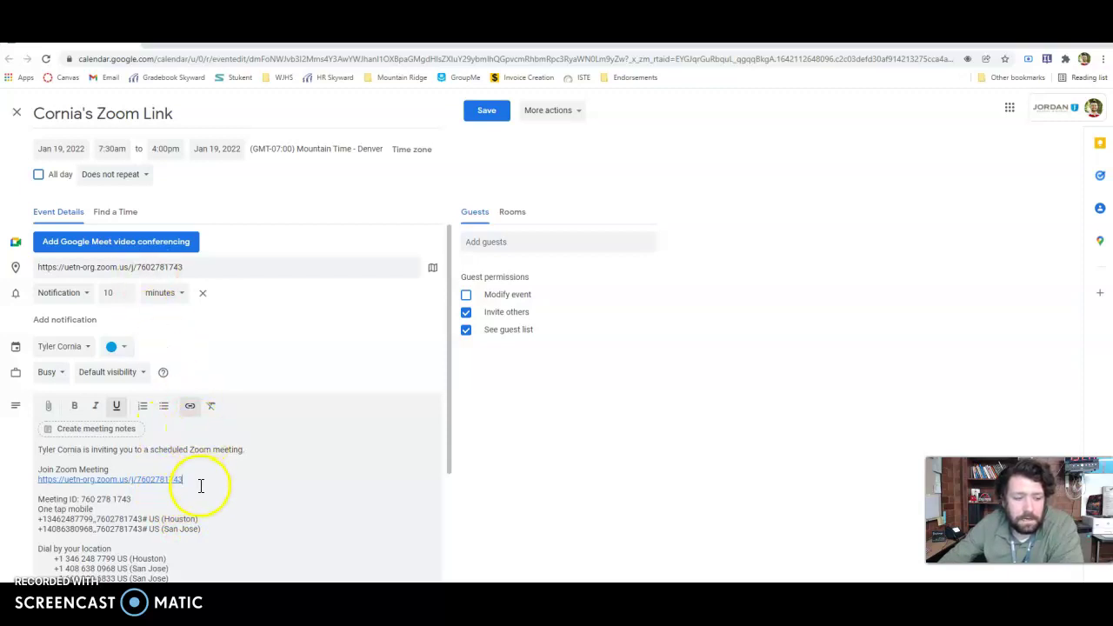
pyautogui.moveTo(184, 480); pyautogui.dragTo(40, 479)
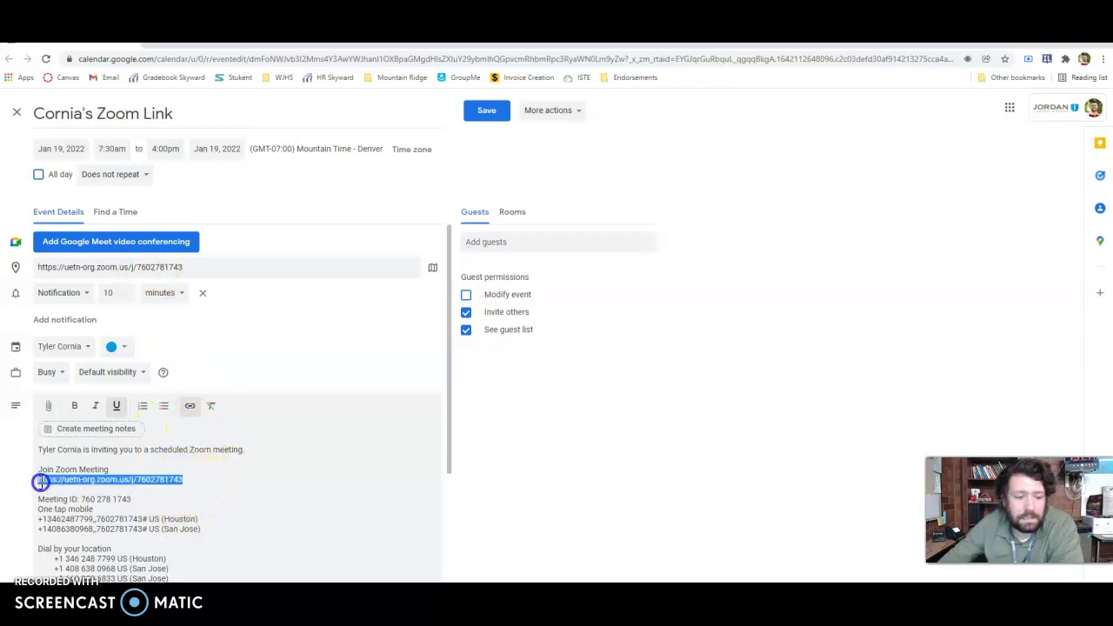
pyautogui.click(189, 479)
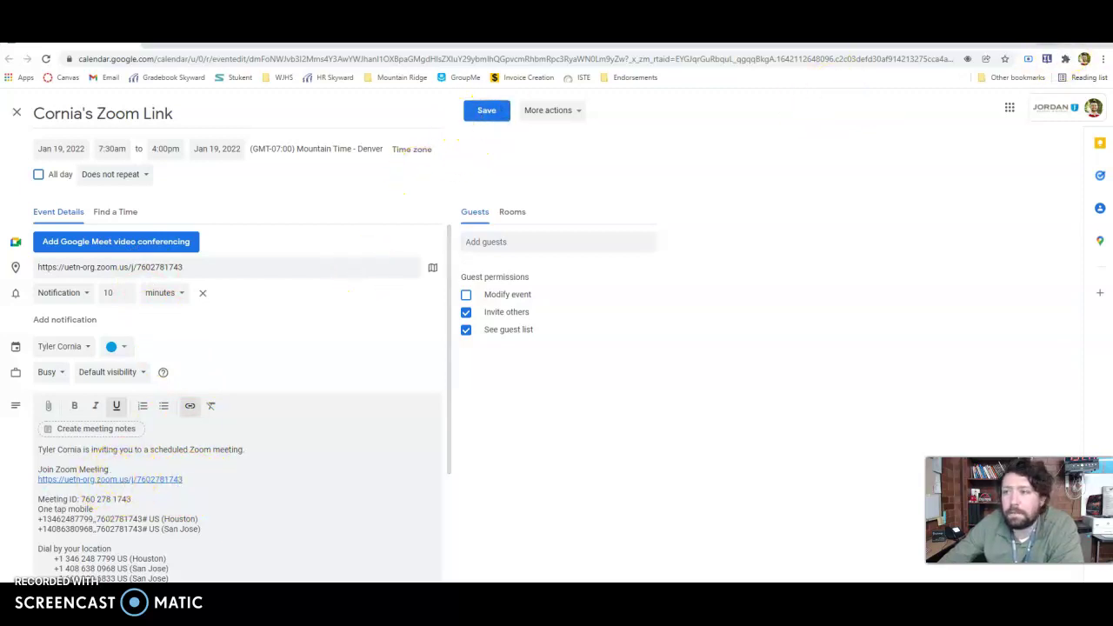
pyautogui.hotkey('alt', 'Tab')
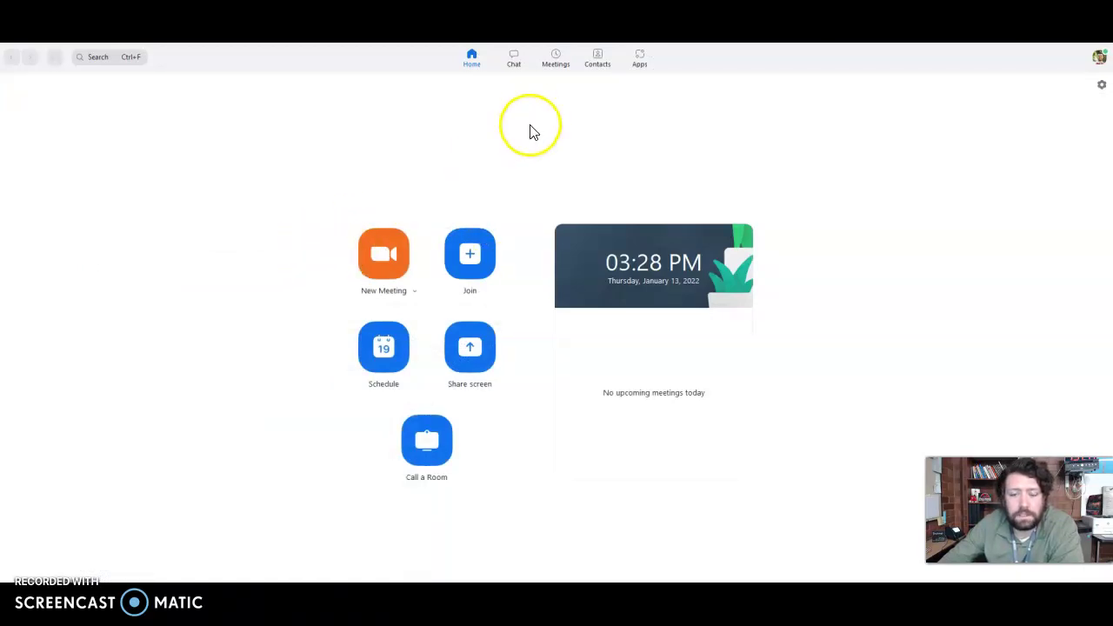
pyautogui.click(556, 68)
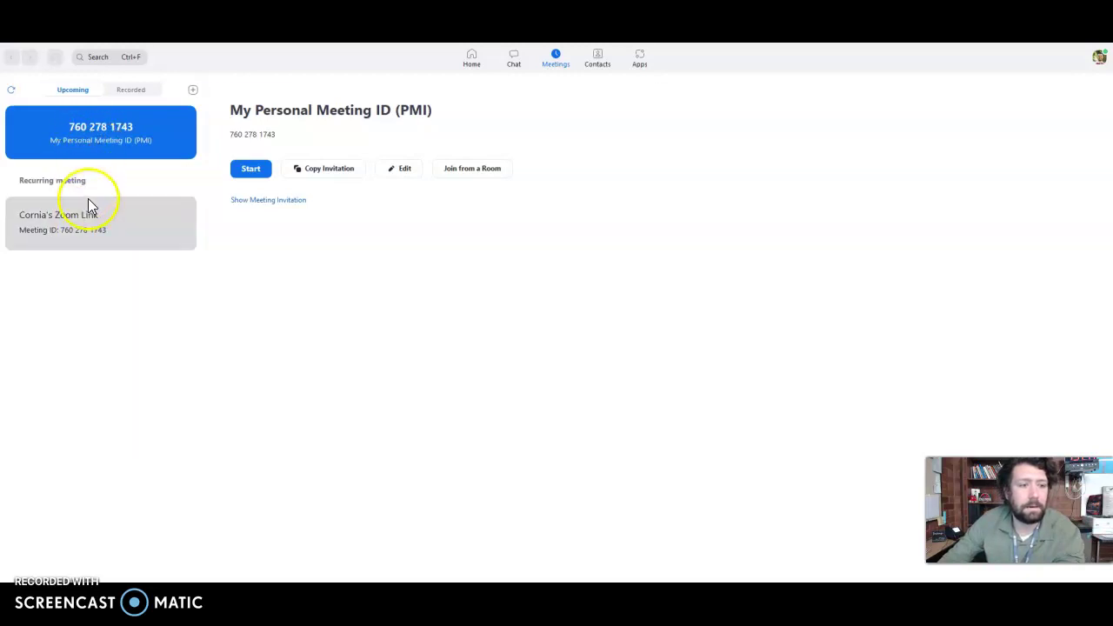
pyautogui.click(87, 242)
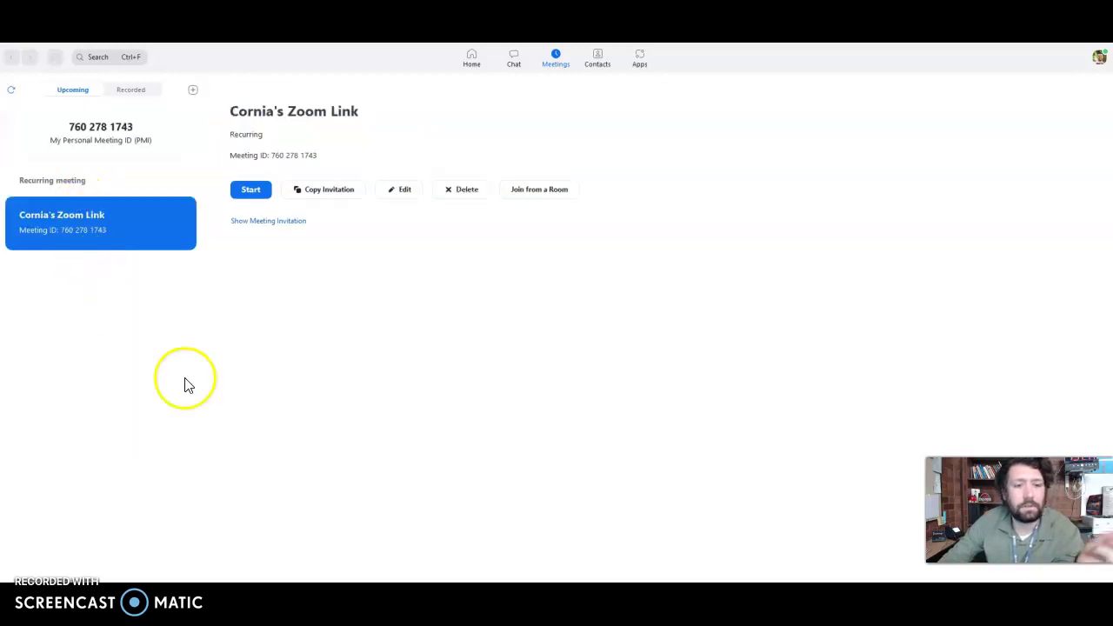